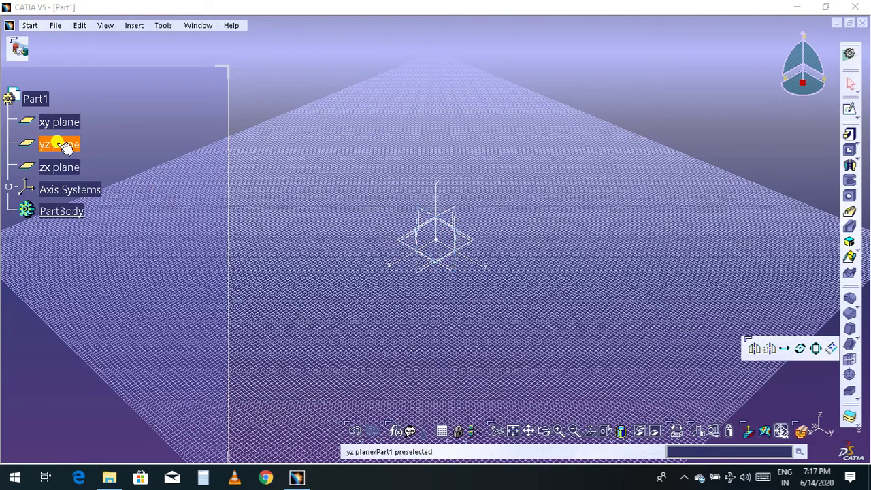
- Sketch a circle centred on the origin in the yz plane and exit the sketch
left_click(61, 145)
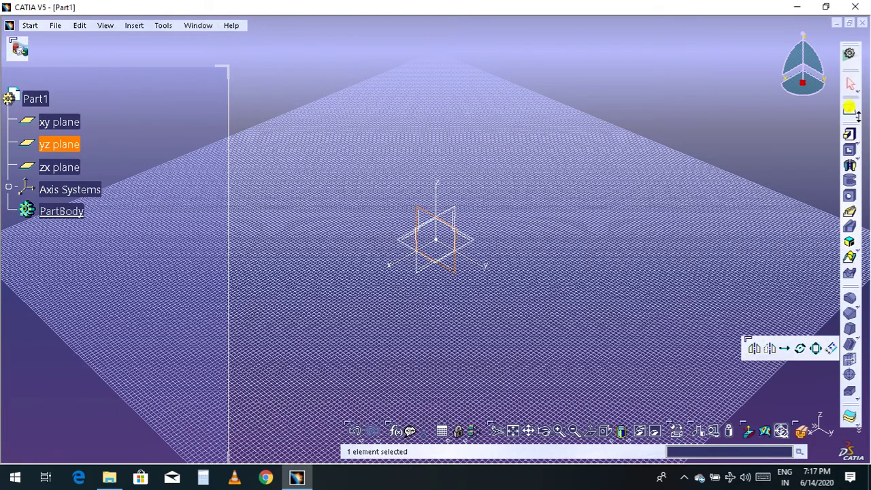
left_click(852, 109)
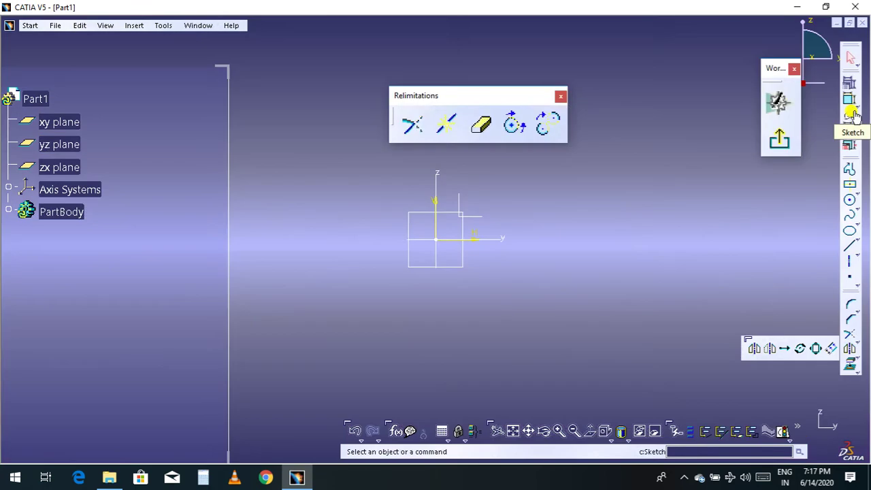
left_click(849, 201)
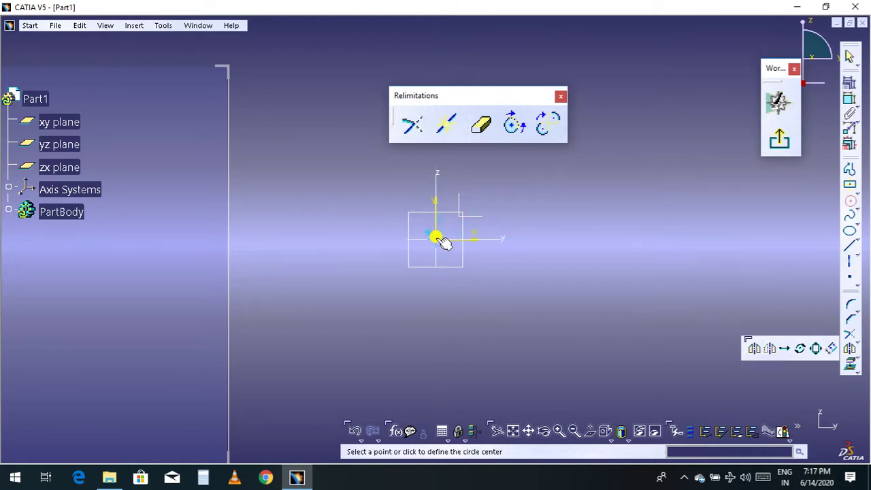
left_click(497, 306)
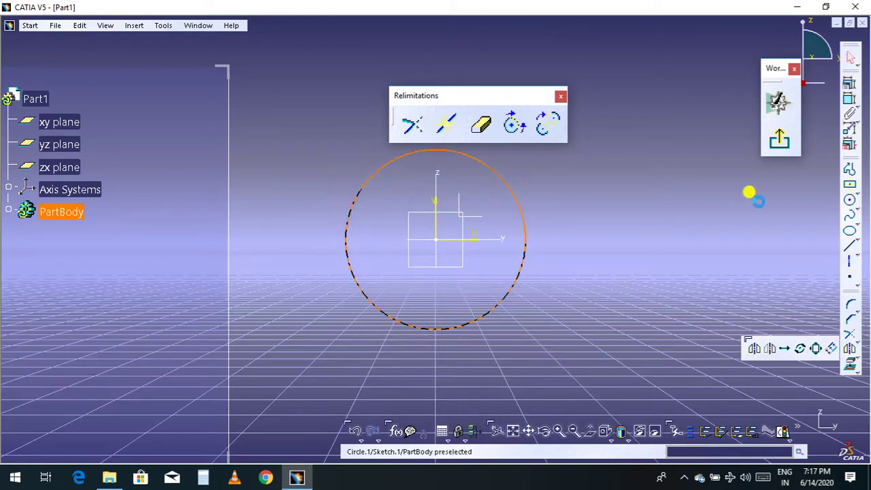
left_click(783, 143)
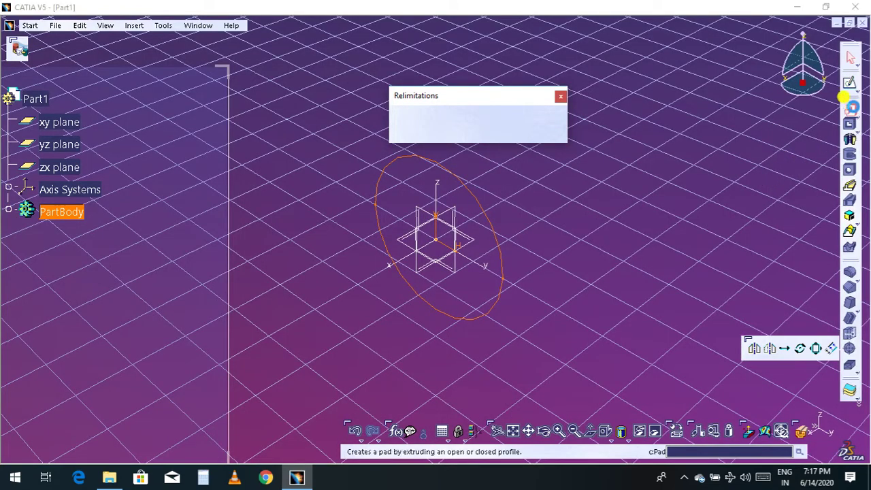
- Extrude the circle sketch into a cylindrical pad 50 mm long
left_click(843, 97)
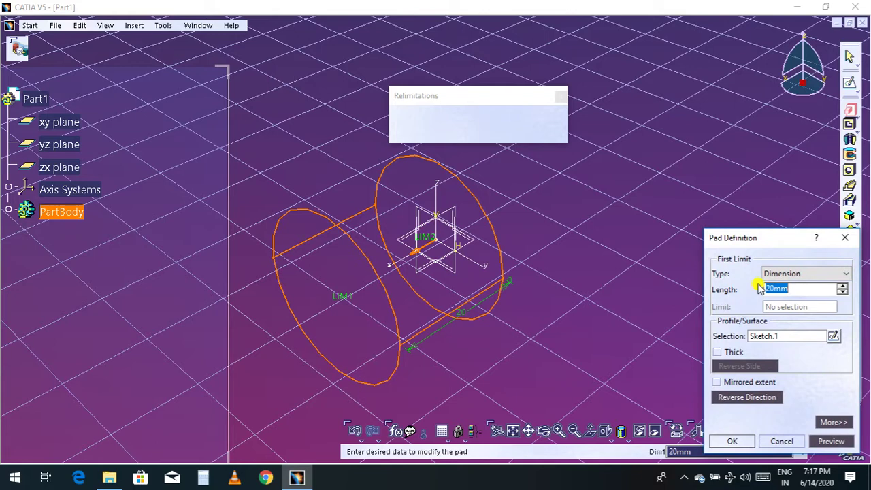
type("50")
key("Return")
middle_click_drag(633, 299, 826, 190)
middle_click_drag(592, 271, 645, 327)
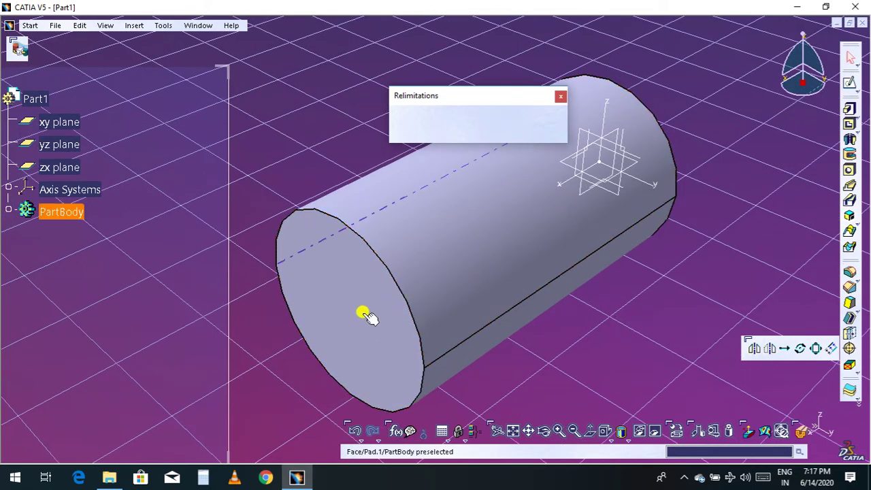
- Switch to the Generative Shape Design workbench and create a plane offset 25 mm from the yz plane
left_click(623, 167)
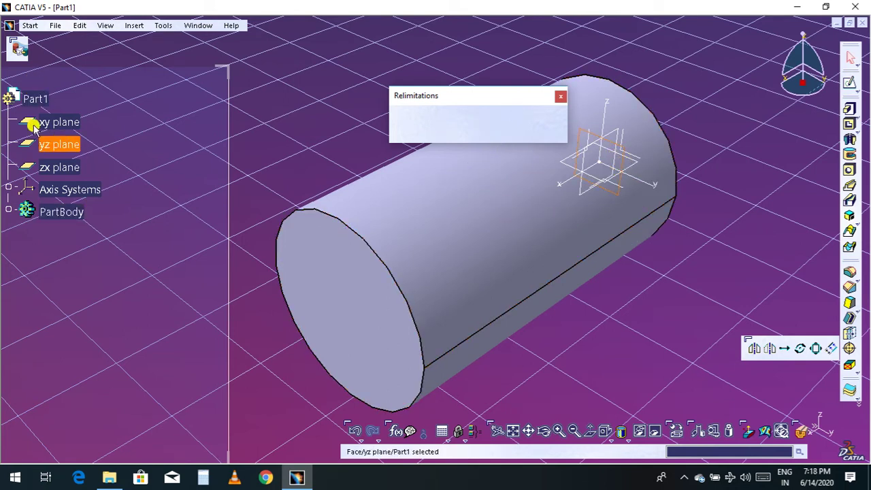
left_click(28, 25)
mouse_move(61, 149)
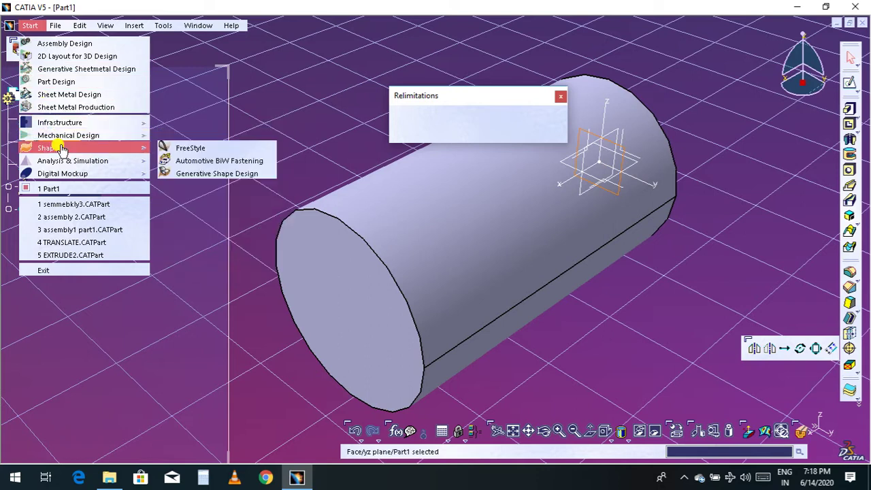
left_click(194, 171)
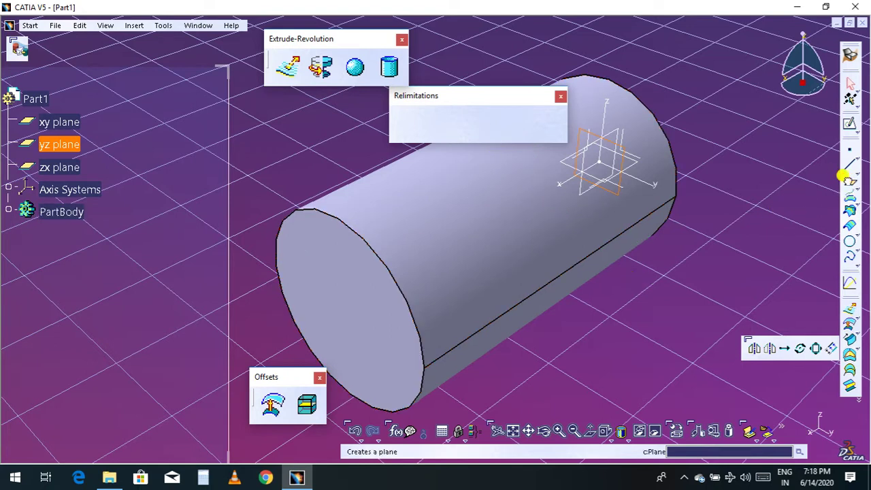
left_click(847, 182)
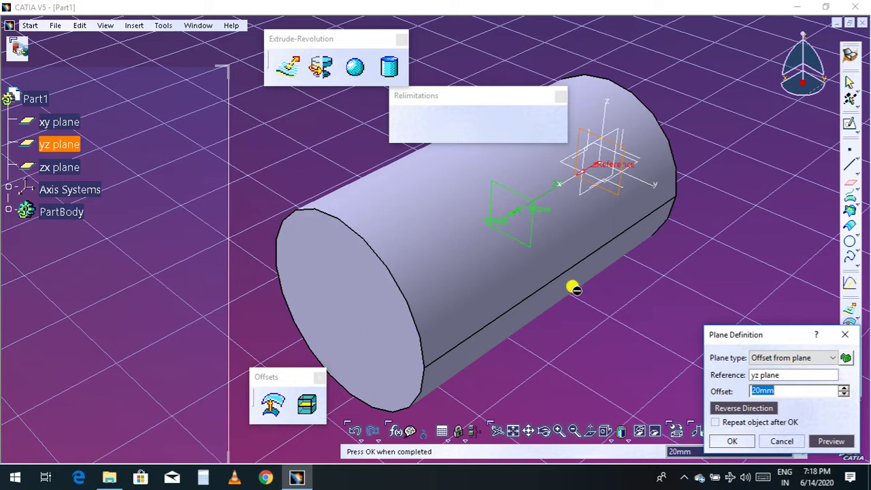
type("25")
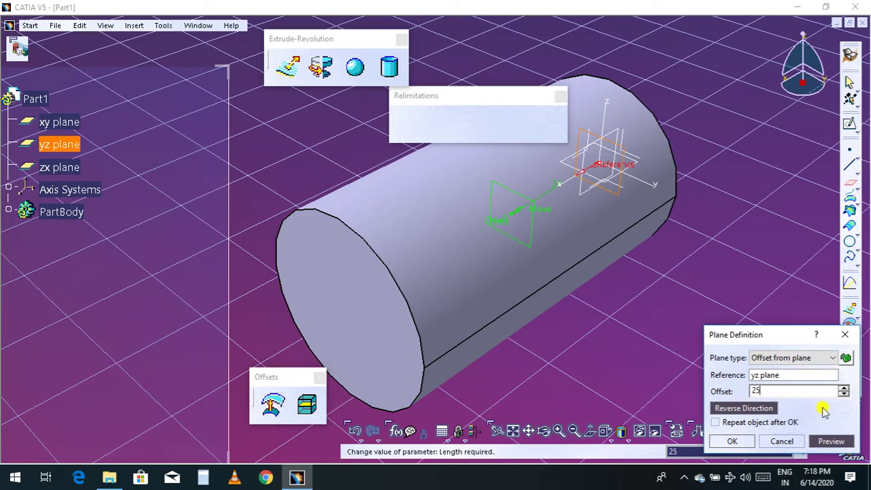
left_click(733, 441)
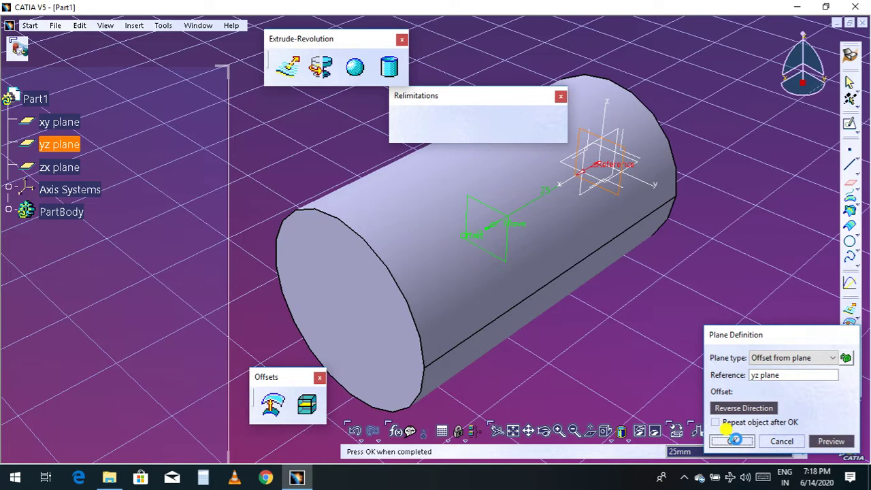
- Sketch a small circle centred on the origin in the offset plane halfway along the cylinder, and exit the sketch
left_click(511, 239)
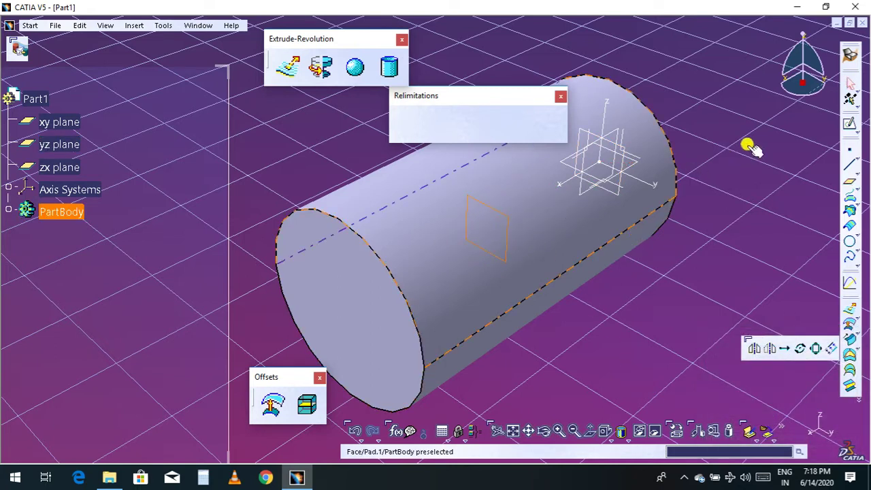
left_click(849, 126)
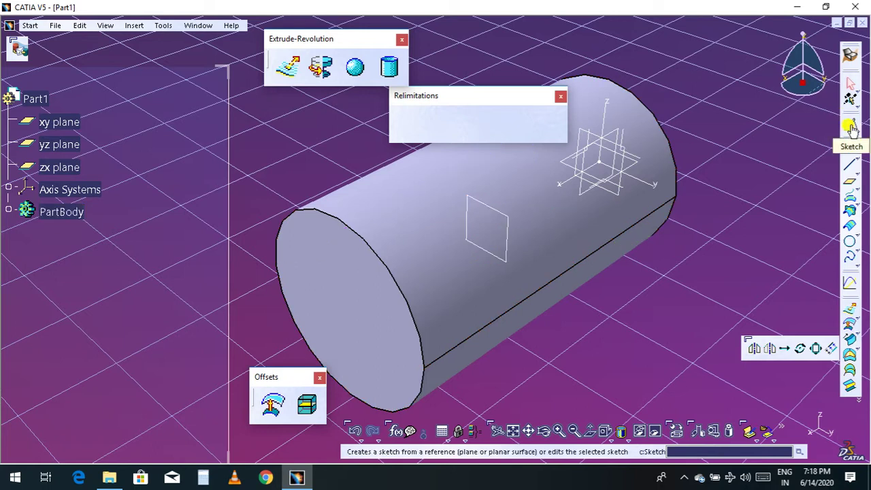
left_click(506, 233)
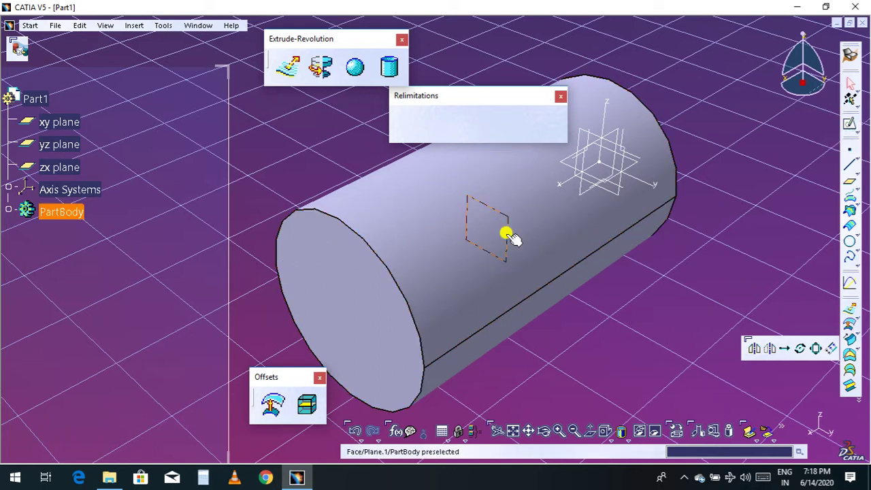
left_click(849, 126)
middle_click_drag(670, 293, 665, 319)
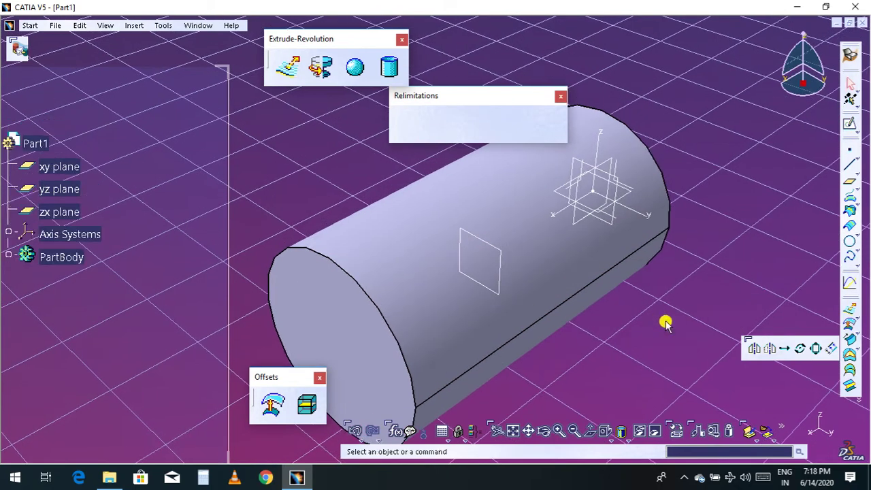
left_click(501, 254)
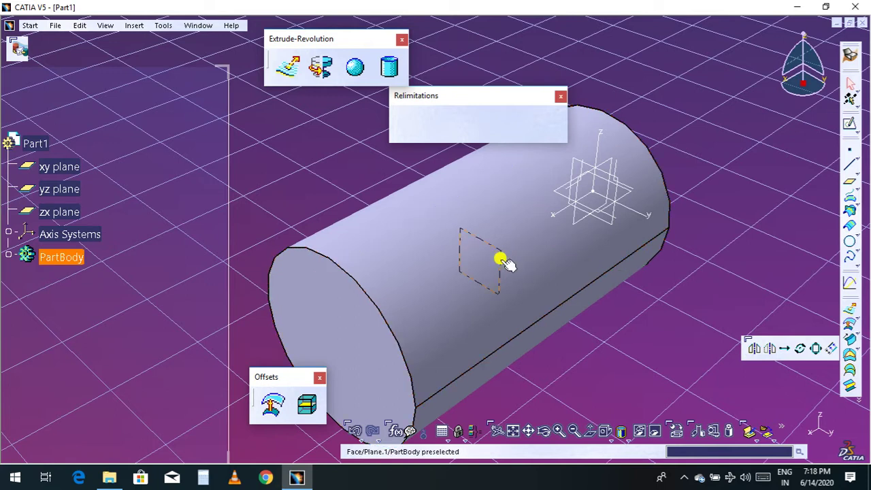
left_click(849, 128)
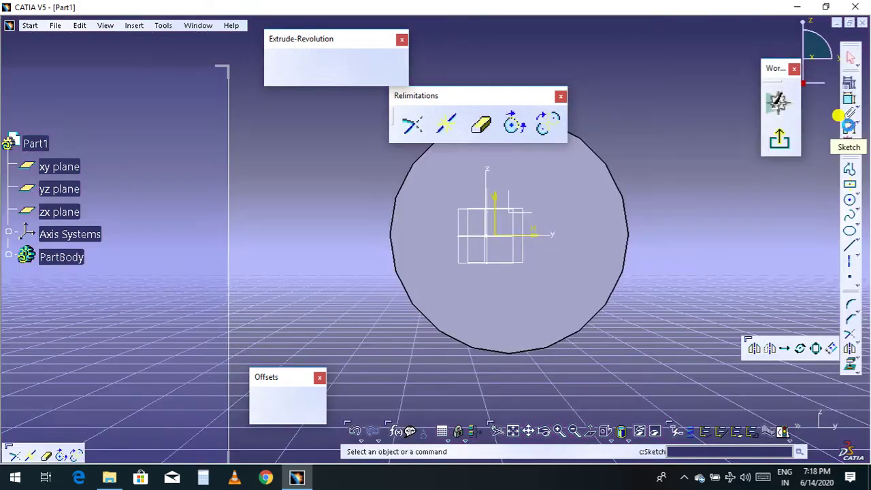
left_click(849, 200)
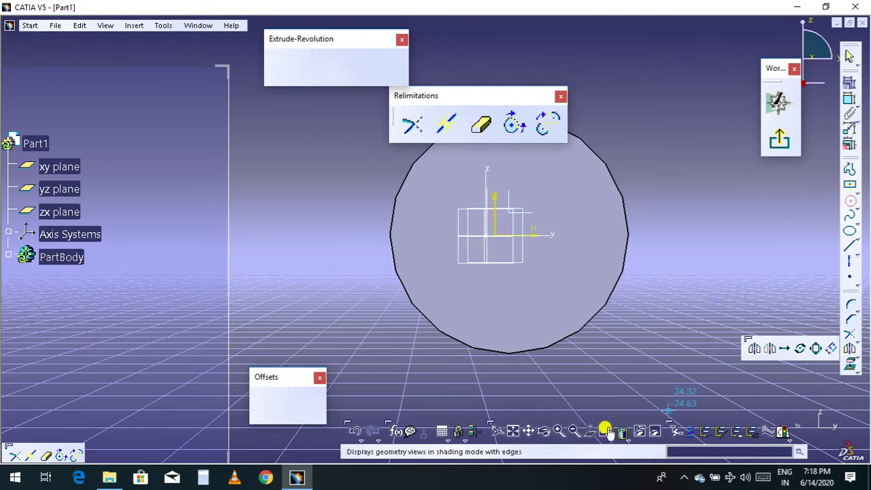
left_click(514, 432)
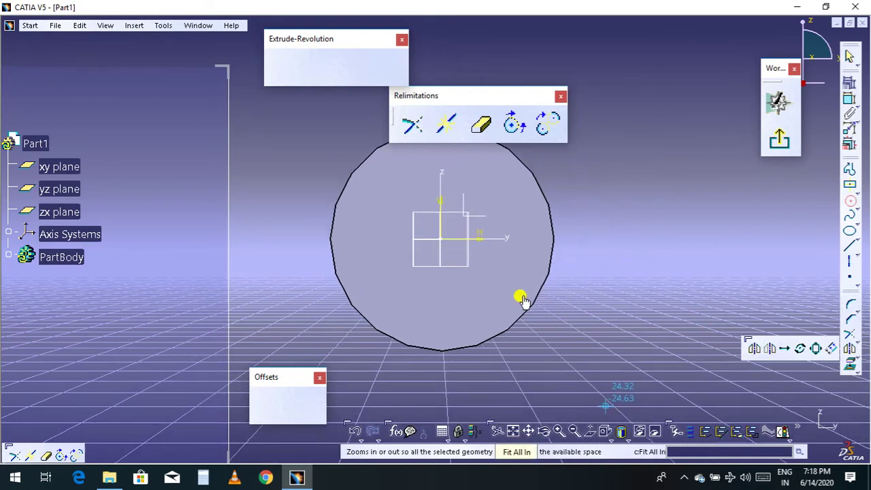
left_click(435, 238)
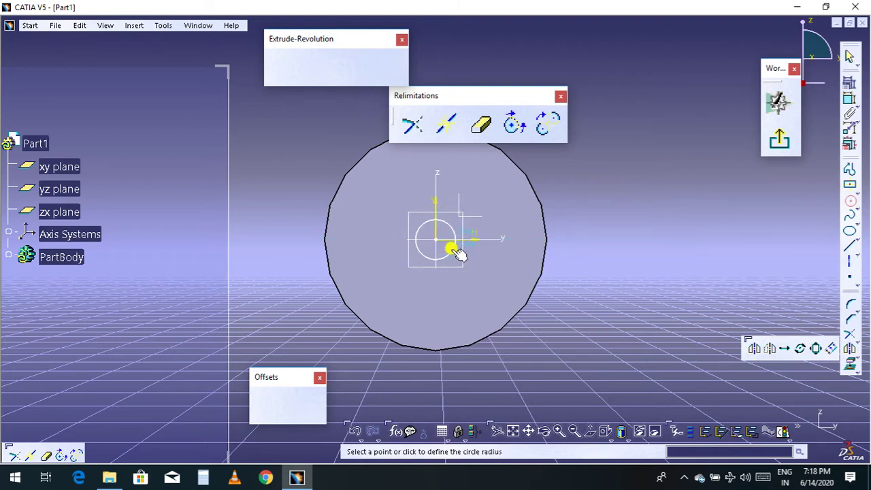
left_click(453, 257)
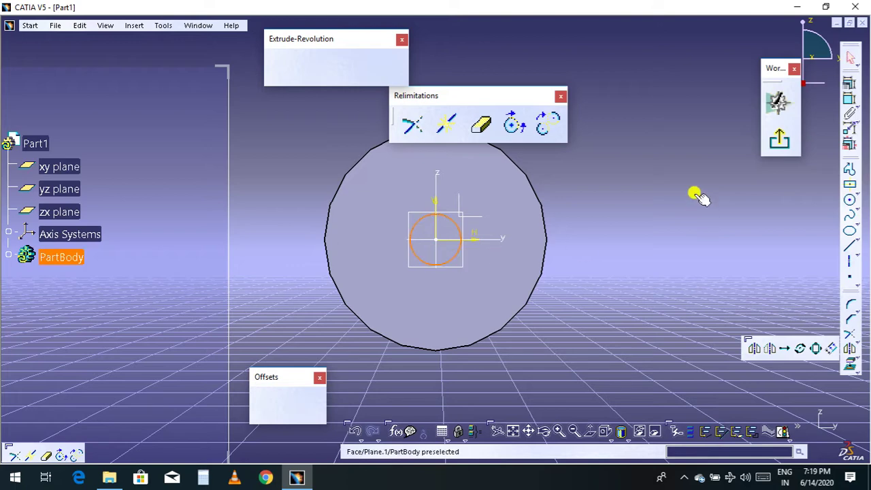
left_click(775, 109)
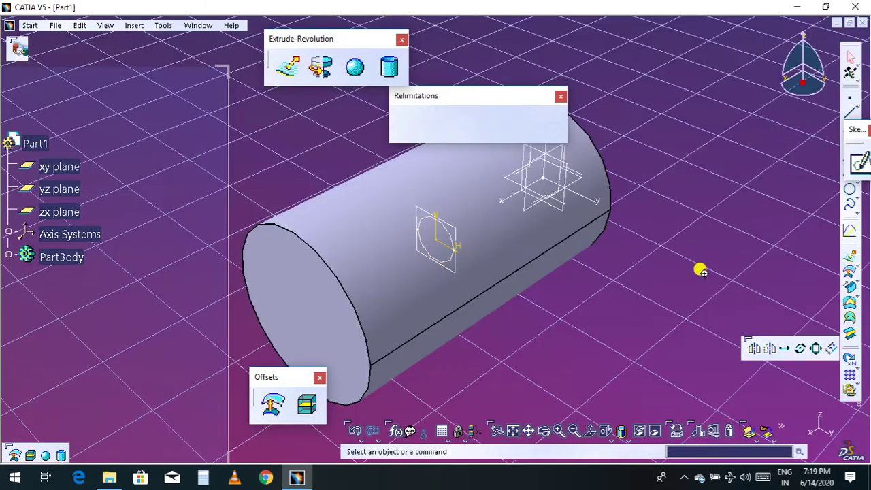
- Sketch a circle about twice the small circle's diameter, centred on the cylinder's front end face, and exit the sketch
middle_click_drag(699, 268, 778, 200)
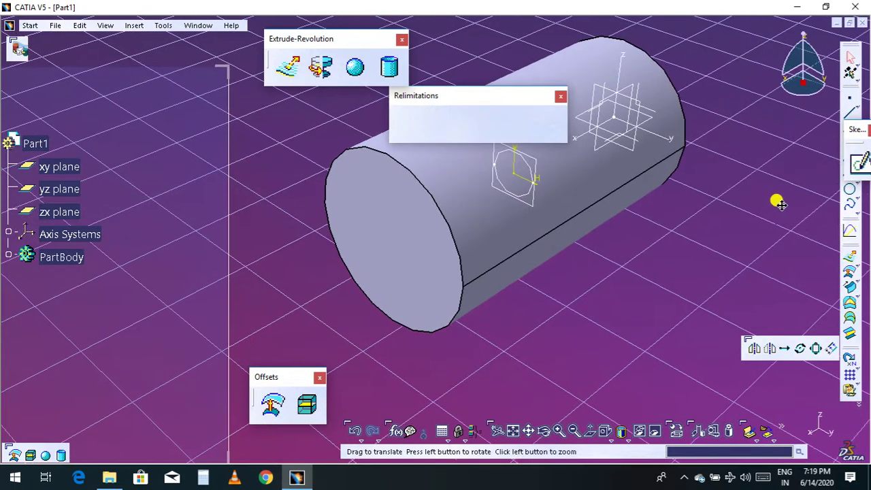
left_click(401, 237)
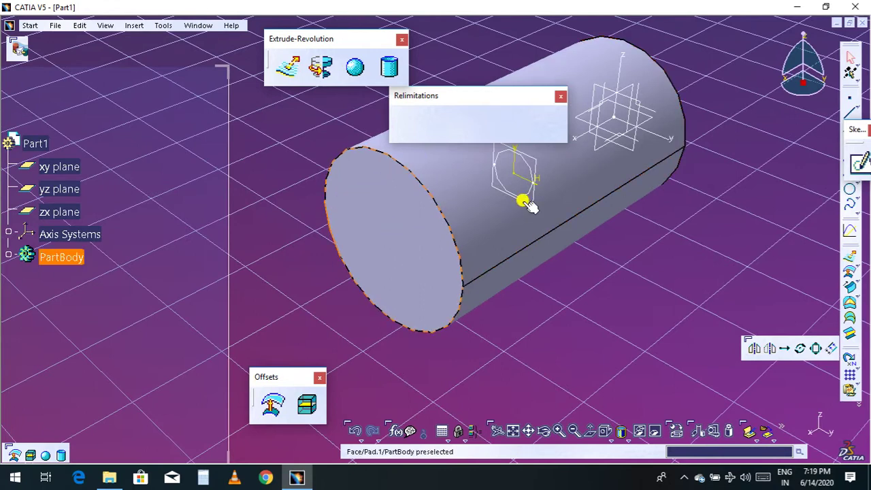
left_click(860, 167)
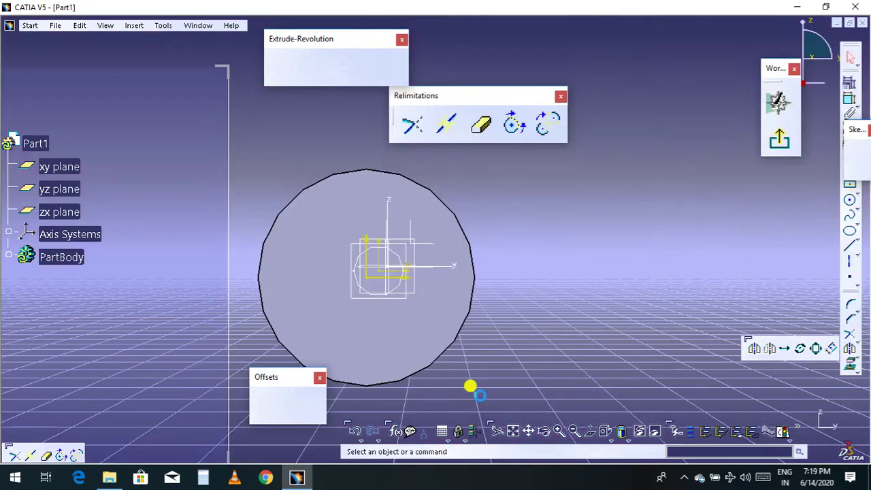
left_click(512, 430)
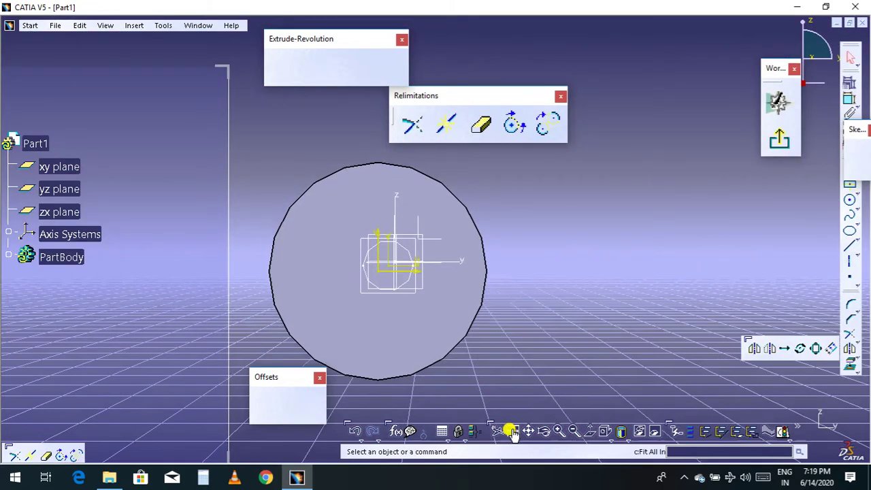
left_click(848, 201)
left_click(437, 239)
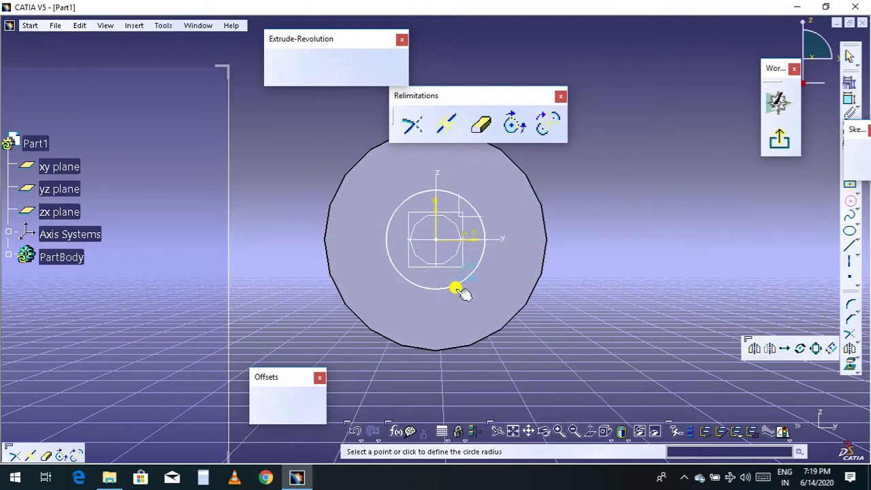
left_click(469, 279)
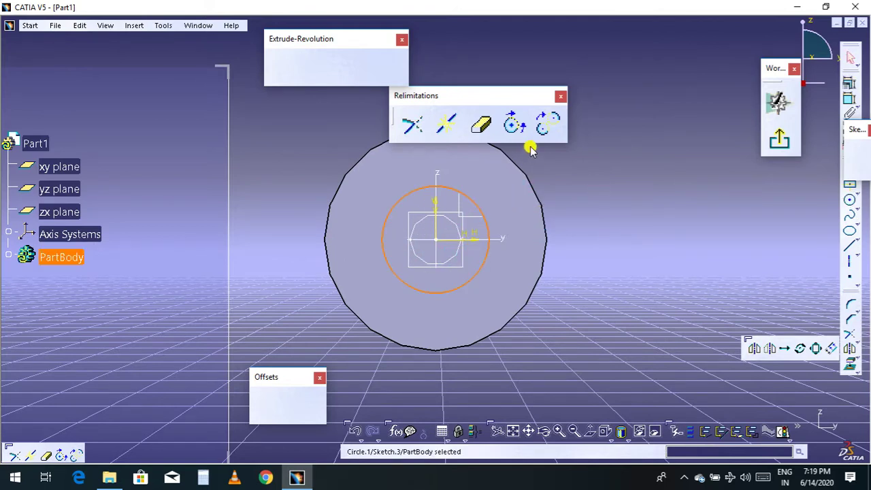
left_click(789, 144)
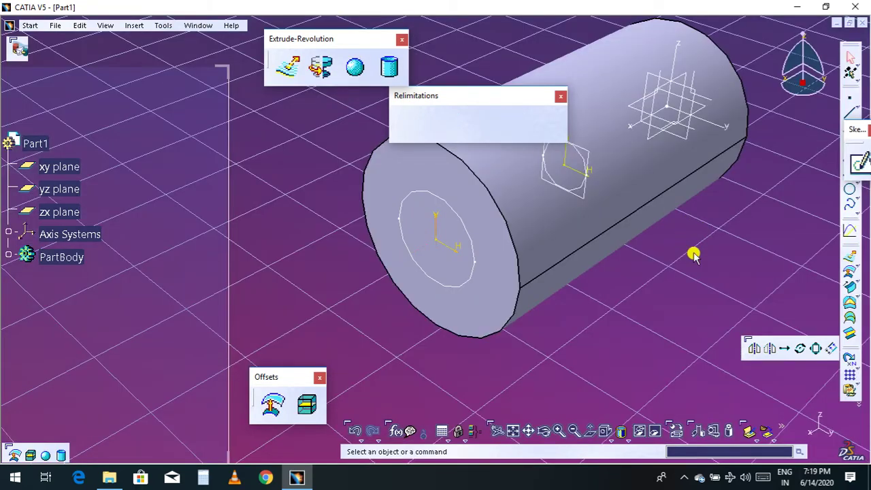
- Sketch a circle slightly smaller than the cylinder's outer diameter, centred on the origin in the yz plane at the back, and exit the sketch
middle_click_drag(692, 252, 605, 306)
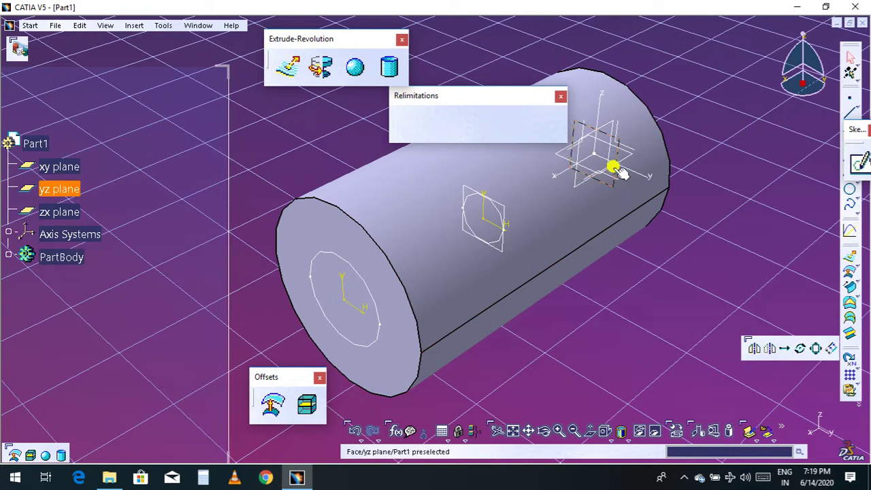
left_click(617, 170)
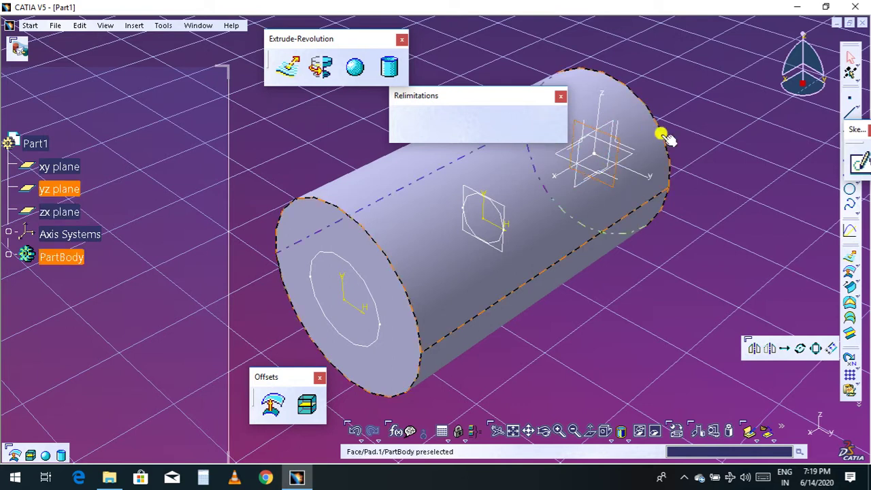
left_click(859, 164)
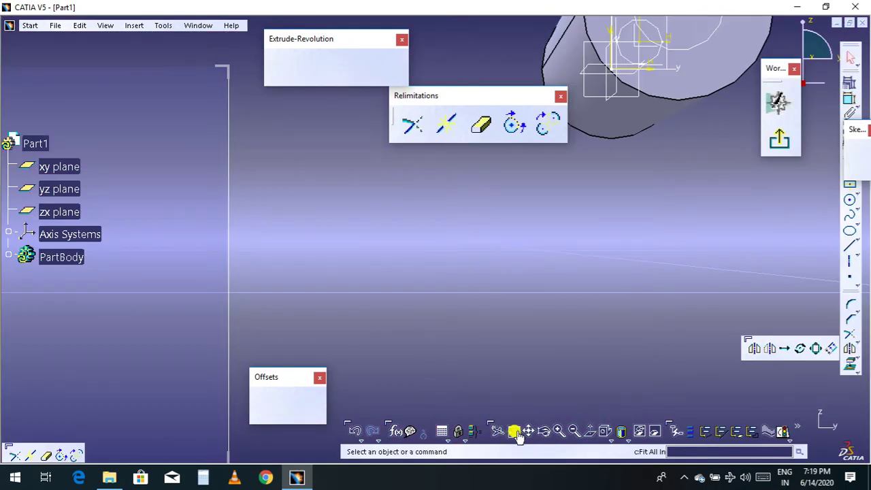
left_click(514, 433)
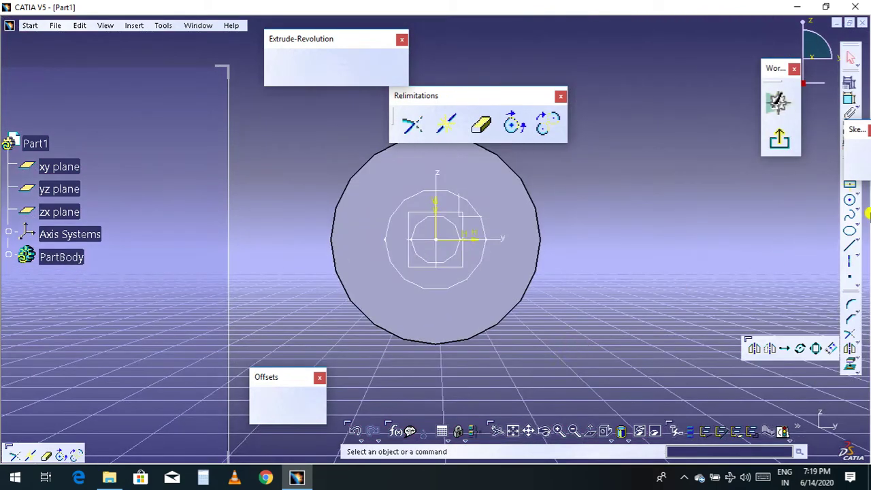
left_click(851, 205)
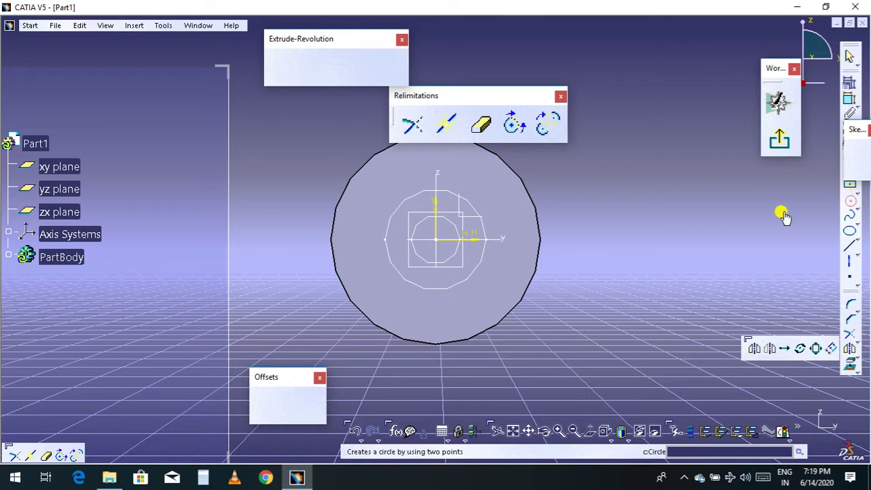
left_click(435, 239)
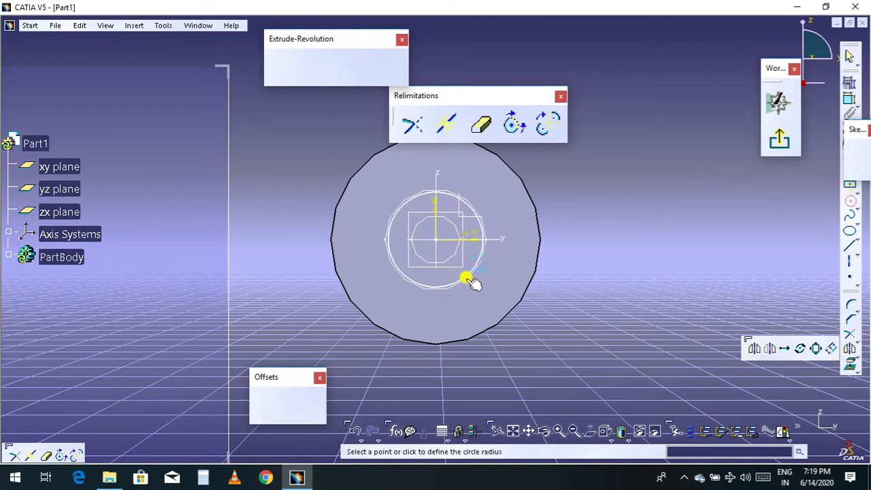
left_click(479, 294)
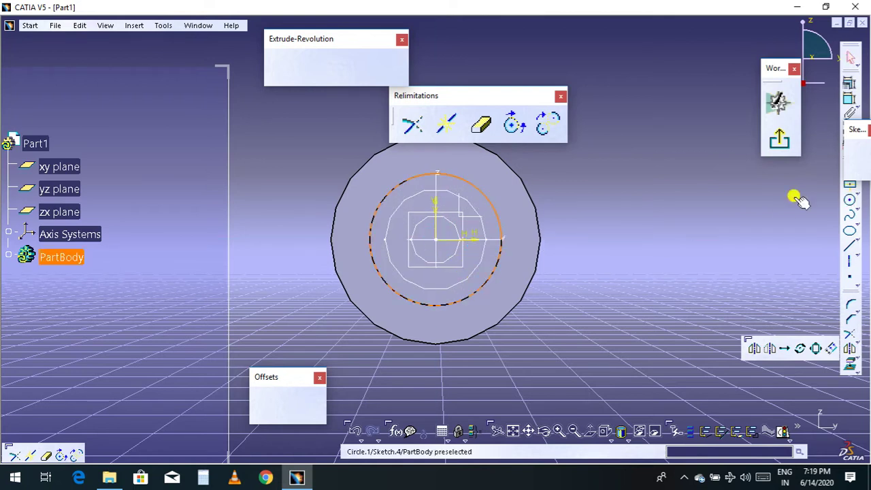
left_click(781, 143)
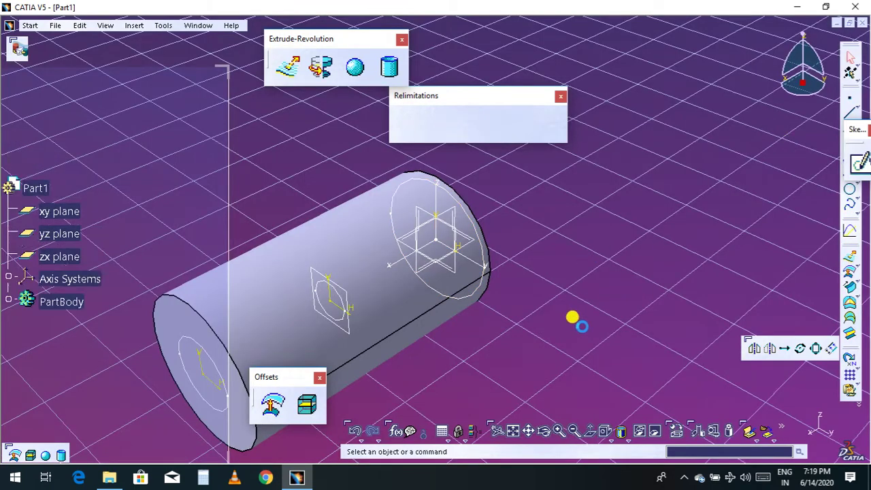
- Sketch a wavy spline on the xy plane from the origin through the middle section's centre to the front face's centre, and exit the sketch
middle_click_drag(573, 318, 756, 255)
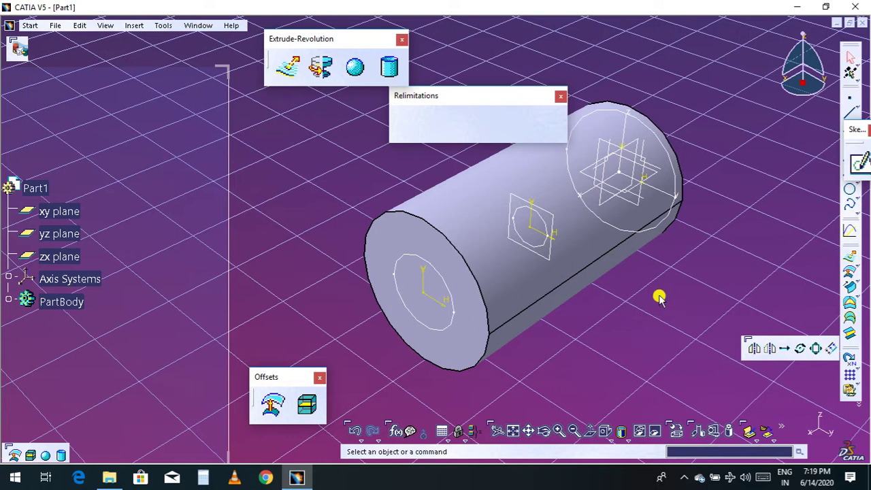
left_click(659, 175)
left_click(859, 164)
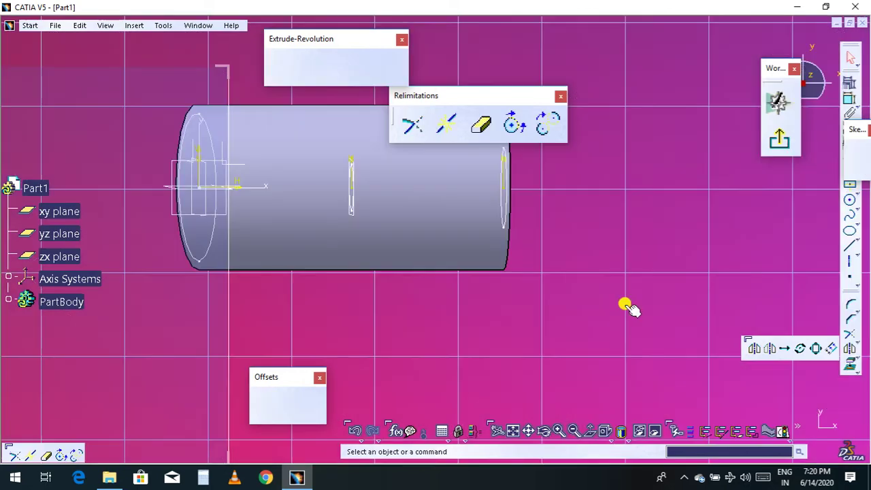
left_click(514, 432)
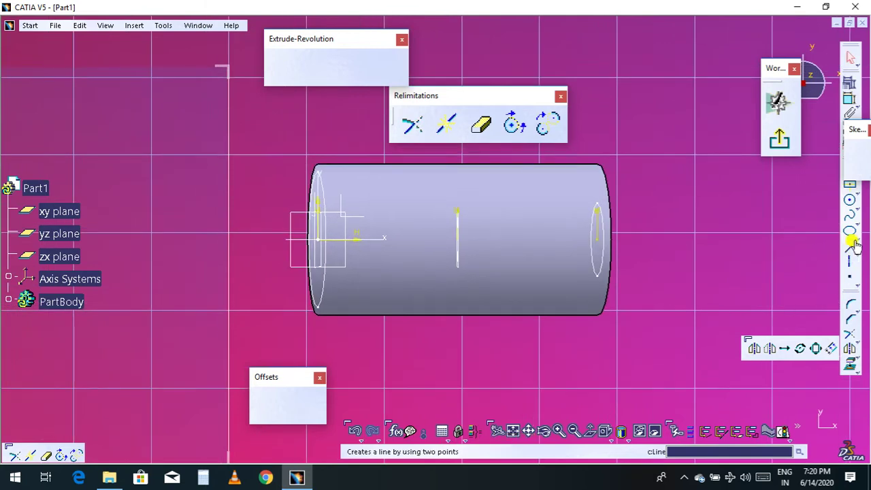
left_click(850, 215)
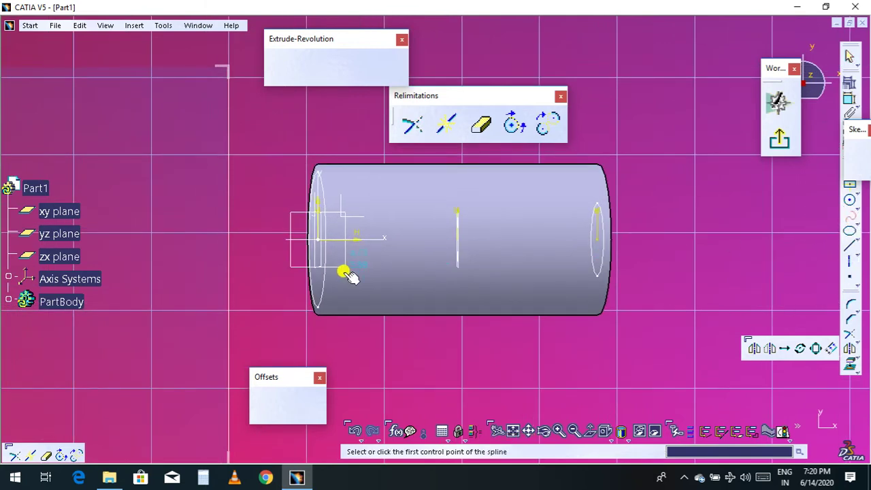
left_click(317, 240)
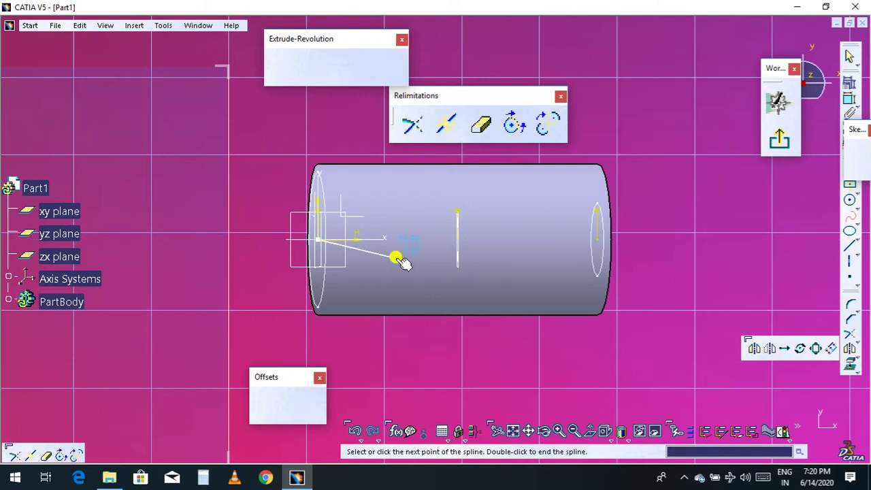
left_click(396, 257)
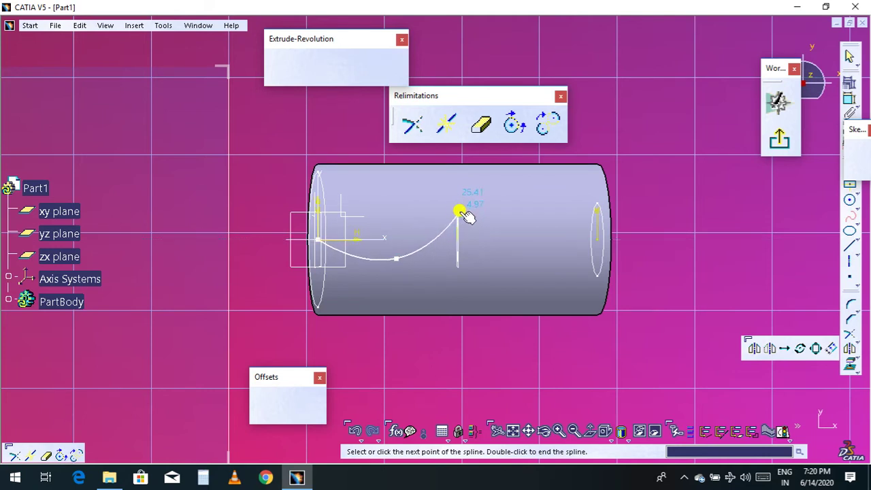
left_click(460, 240)
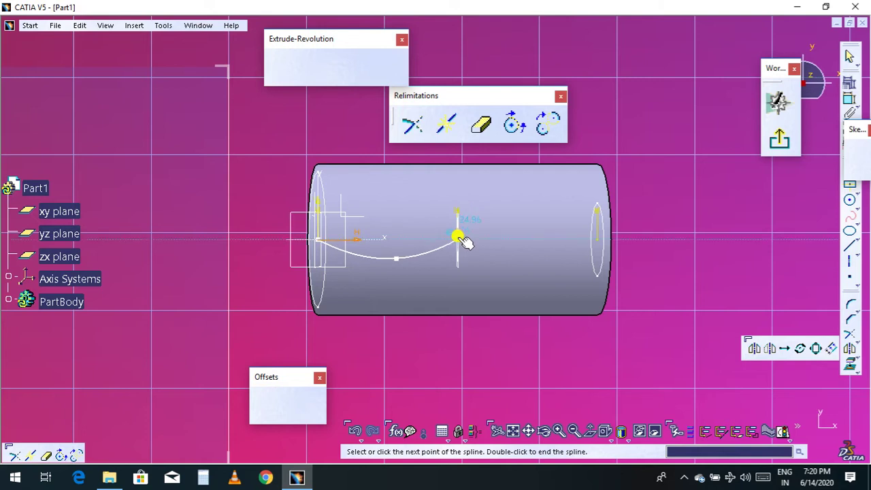
left_click(597, 240)
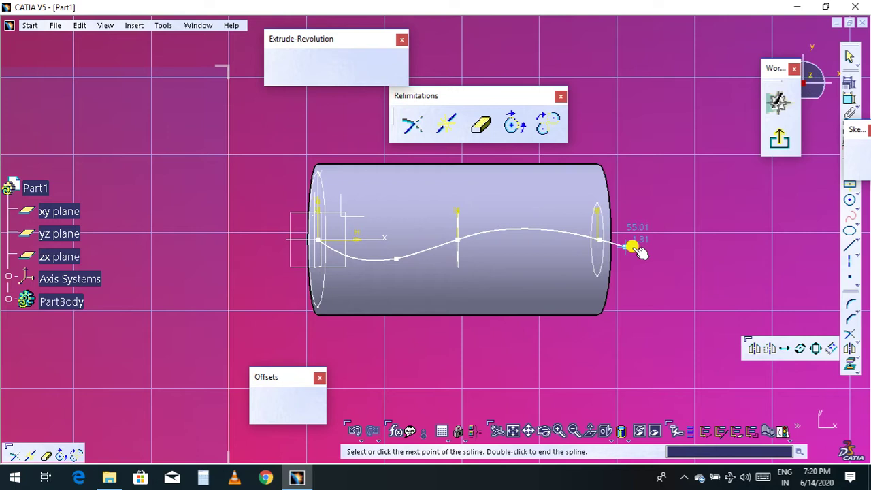
key("Escape")
left_click(777, 134)
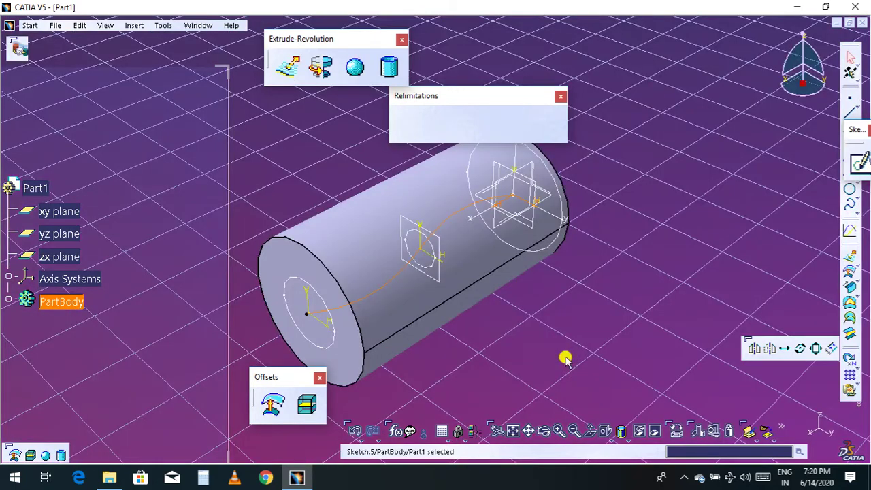
left_click(552, 352)
- Switch to the Part Design workbench
middle_click_drag(552, 354, 583, 346)
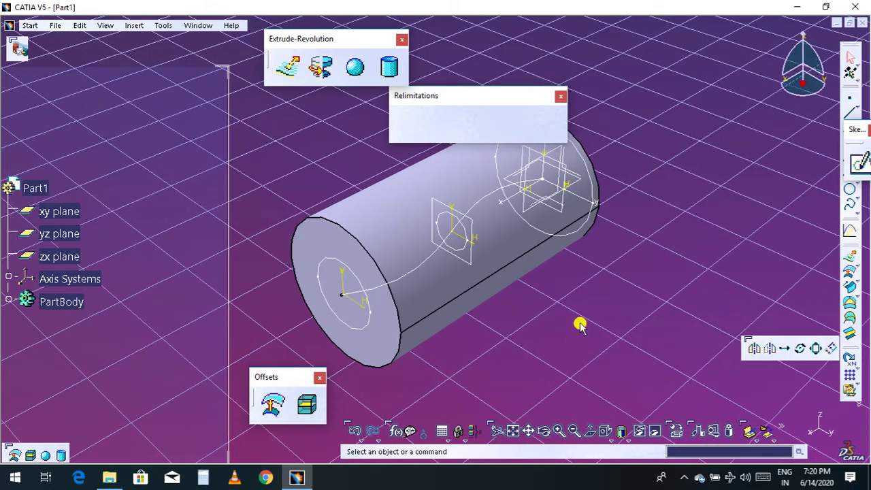
left_click(163, 25)
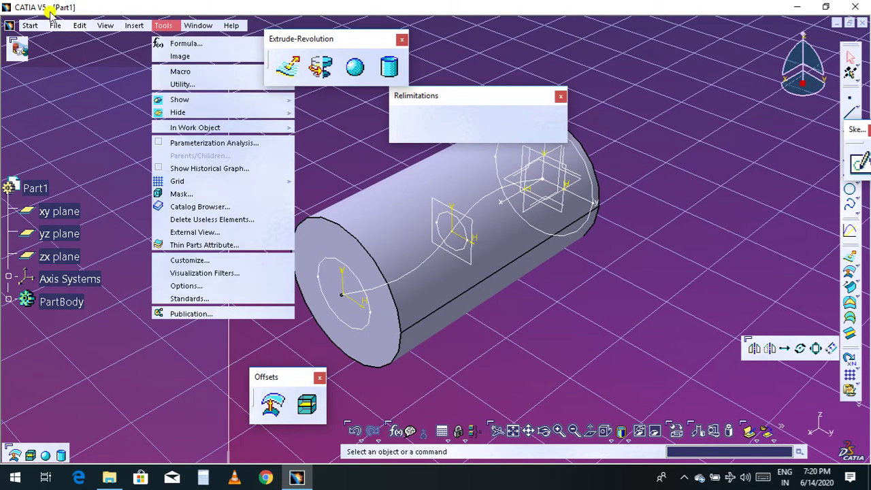
mouse_move(30, 28)
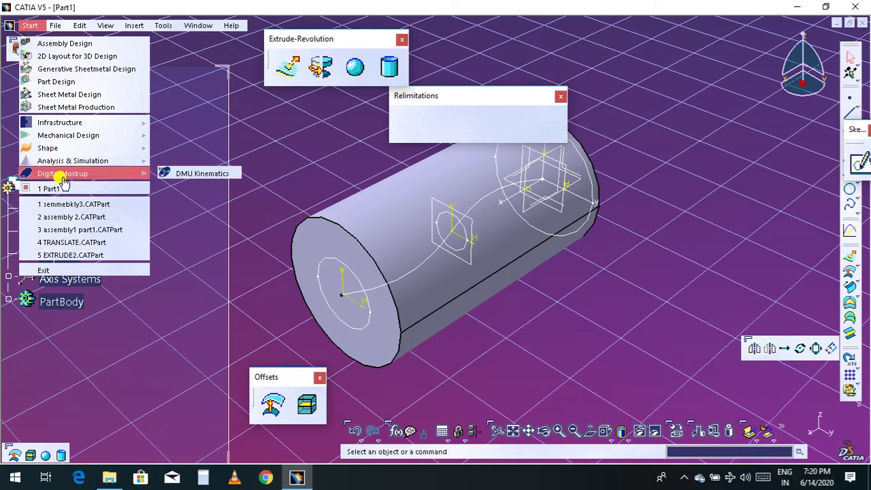
mouse_move(65, 142)
left_click(183, 133)
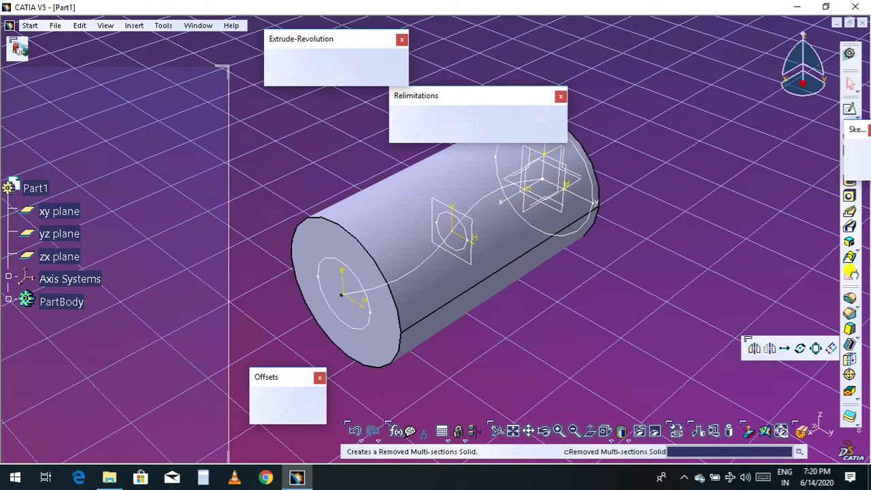
- Cut a Removed Multi-sections Solid through the front, middle and back circle sketches, using the spline sketch as the spine
left_click(851, 275)
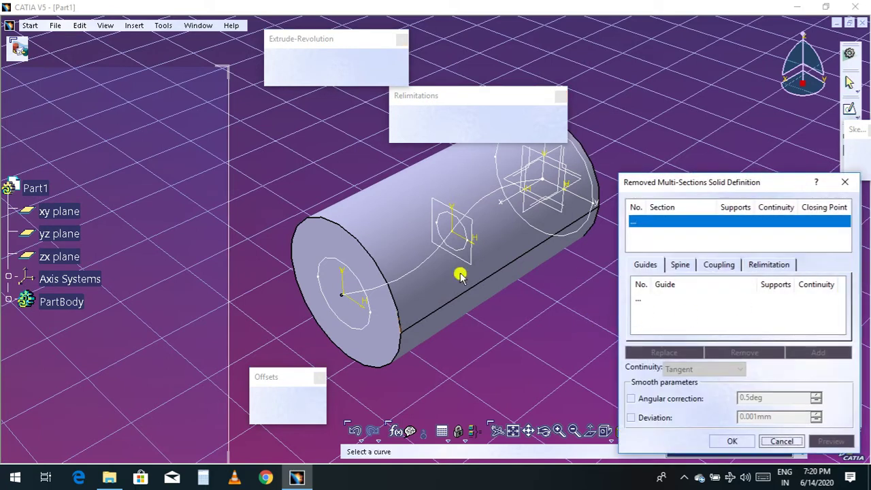
left_click(360, 310)
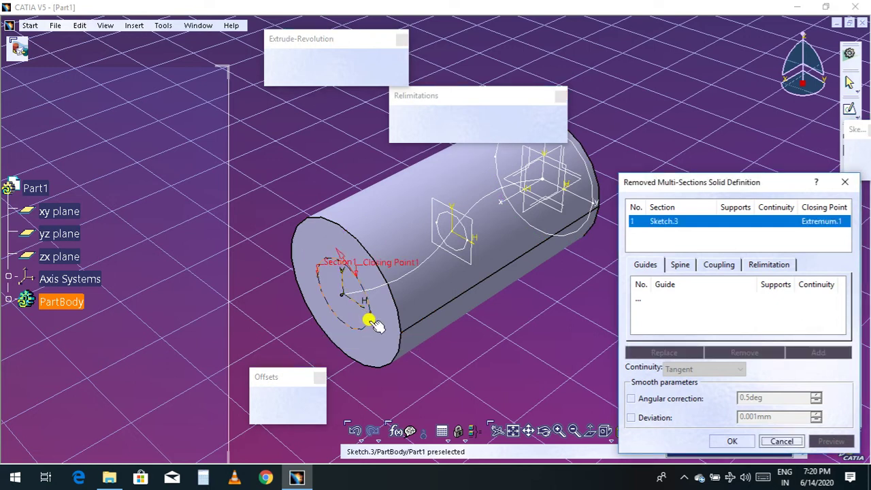
left_click(450, 239)
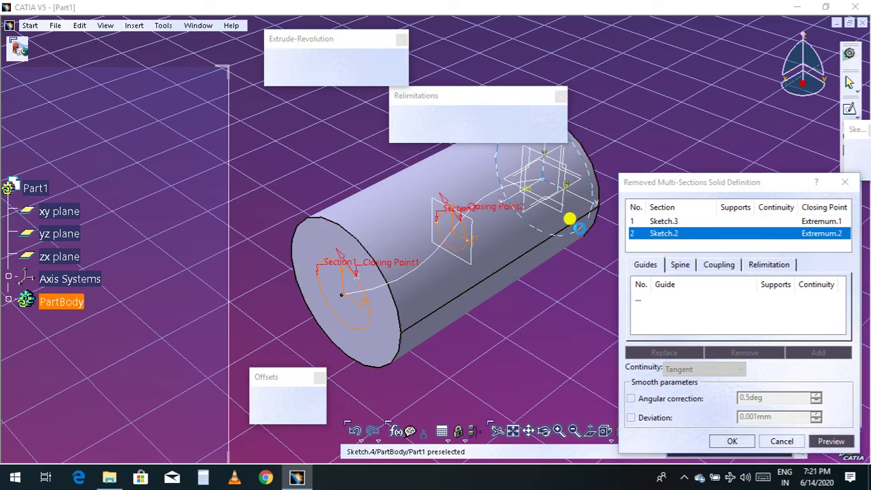
left_click(577, 226)
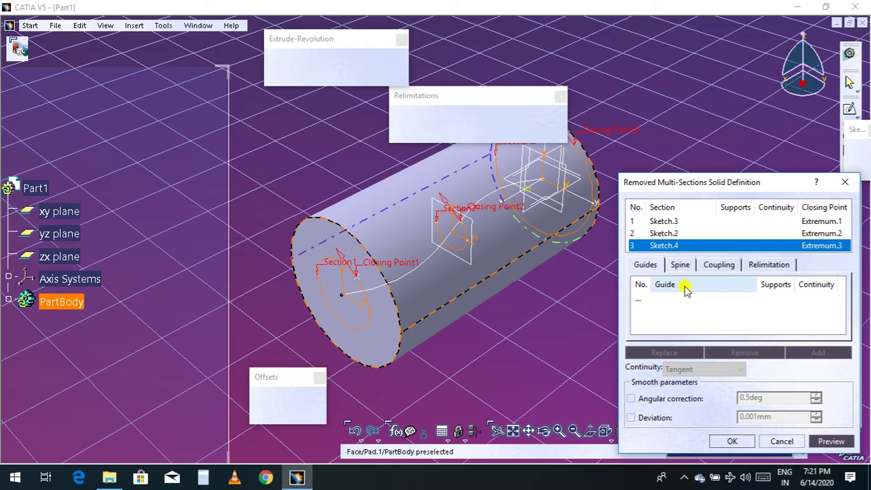
left_click(679, 265)
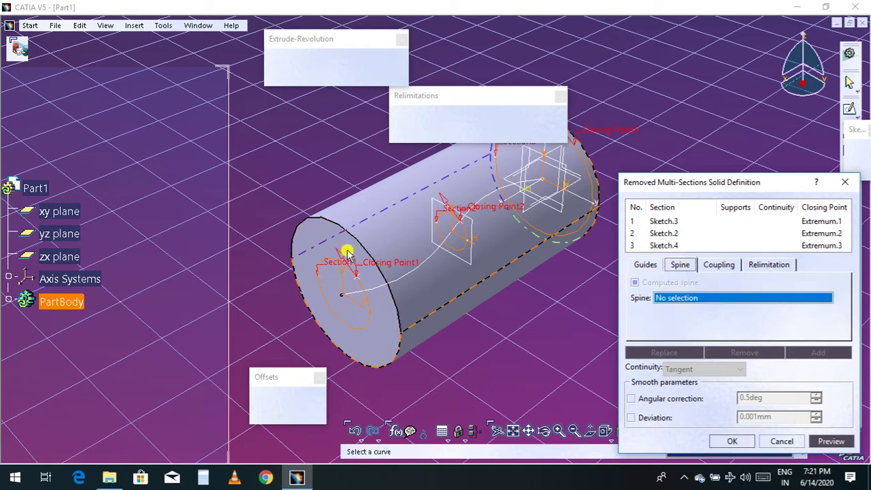
left_click(419, 249)
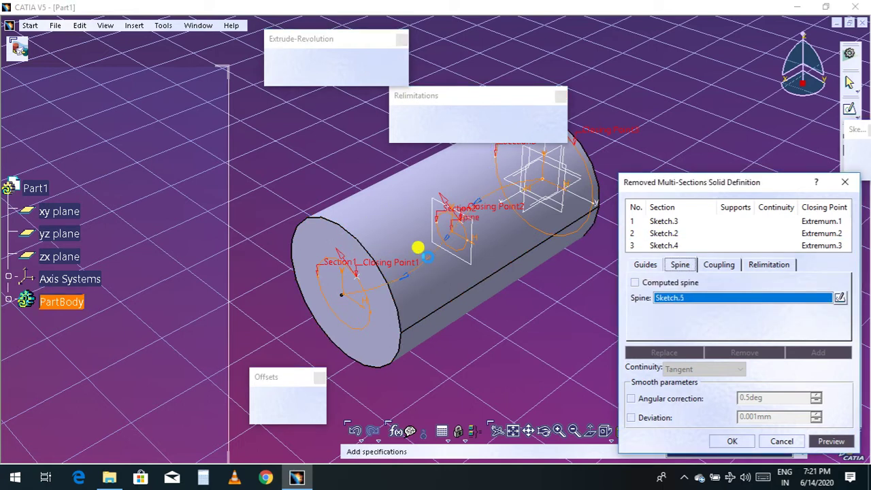
left_click(827, 441)
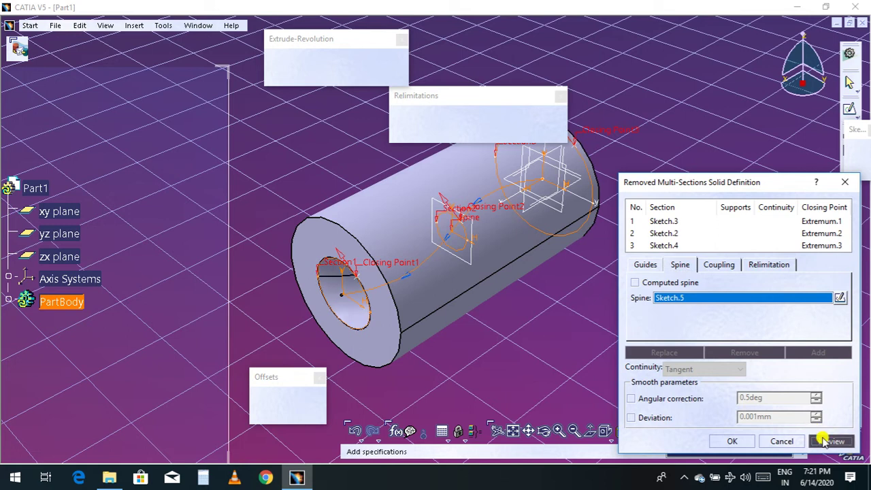
left_click(738, 442)
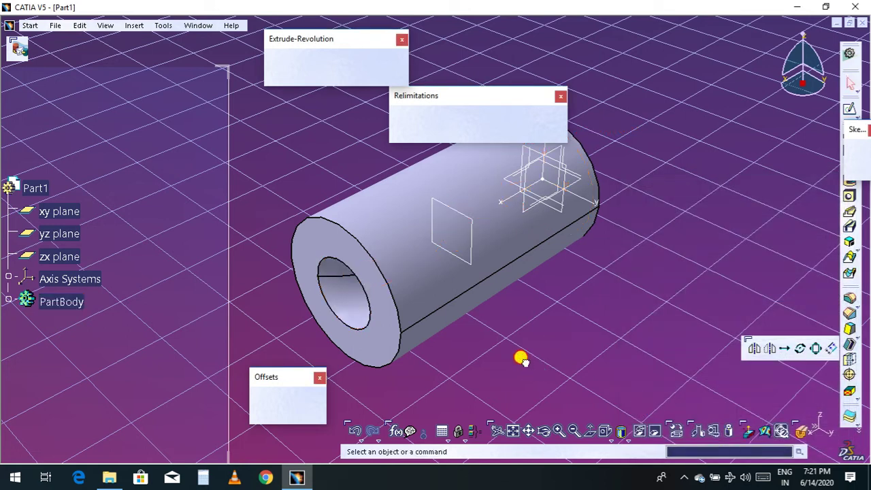
- Inspect the hollowed cylinder's cavity from both ends and return to the isometric view
left_click(544, 430)
left_click_drag(531, 344, 380, 222)
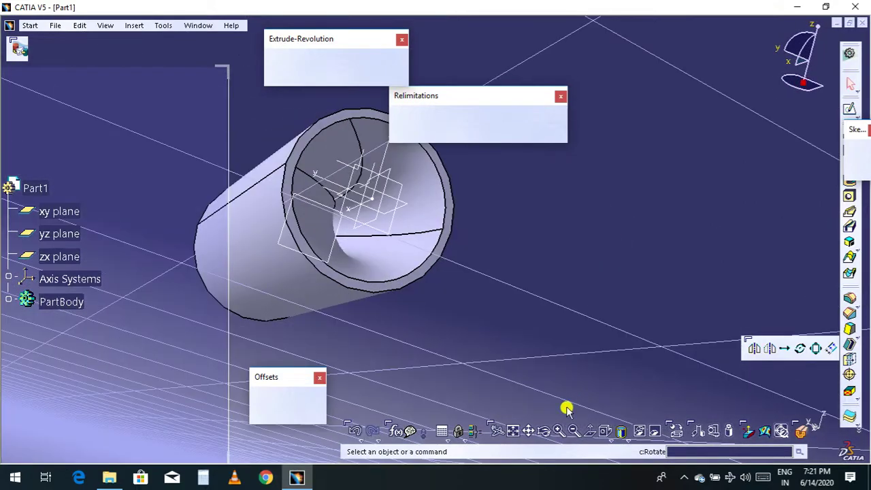
left_click(597, 424)
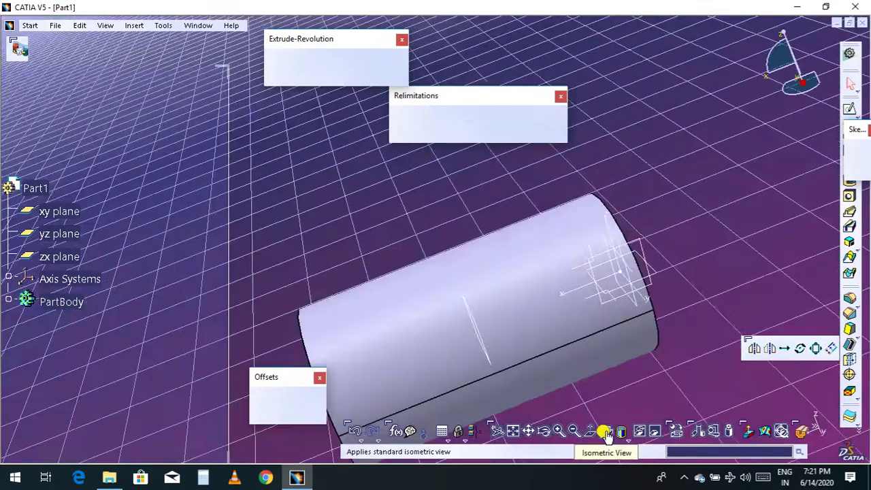
middle_click_drag(615, 389, 620, 343)
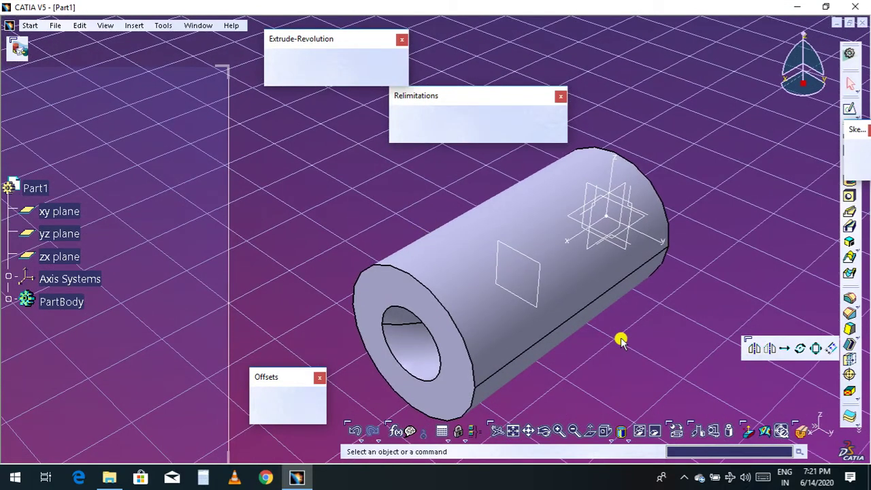